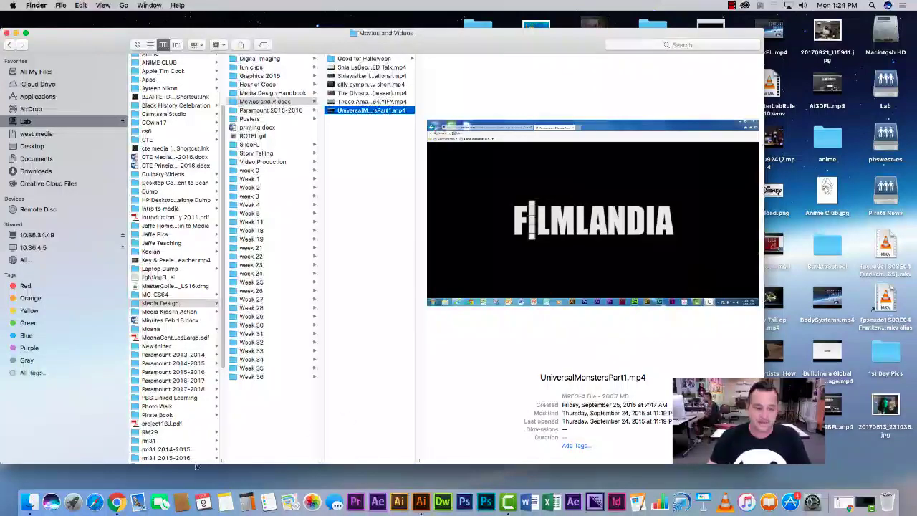
Step: Open exercise5.ai from the Downloads folder in Illustrator
{"action": "left_click", "coordinate": [43, 174]}
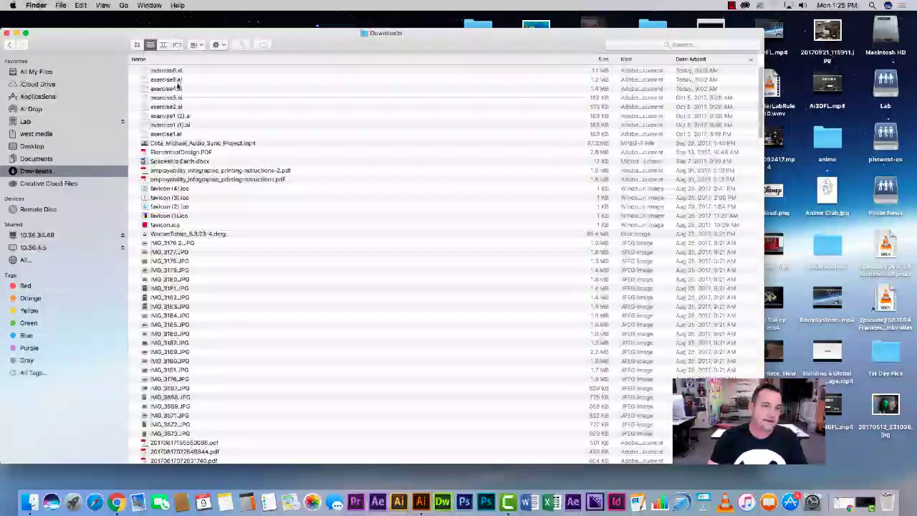
{"action": "left_click", "coordinate": [165, 80]}
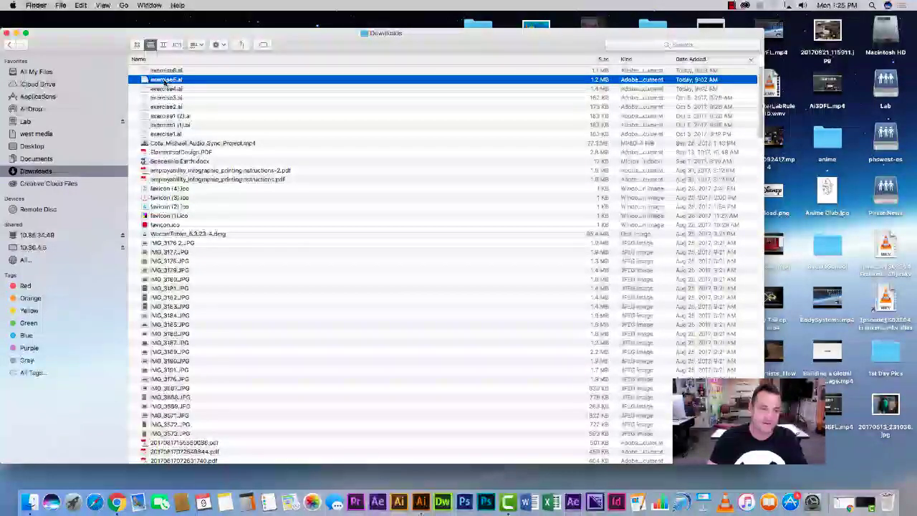
{"action": "left_click", "coordinate": [201, 91]}
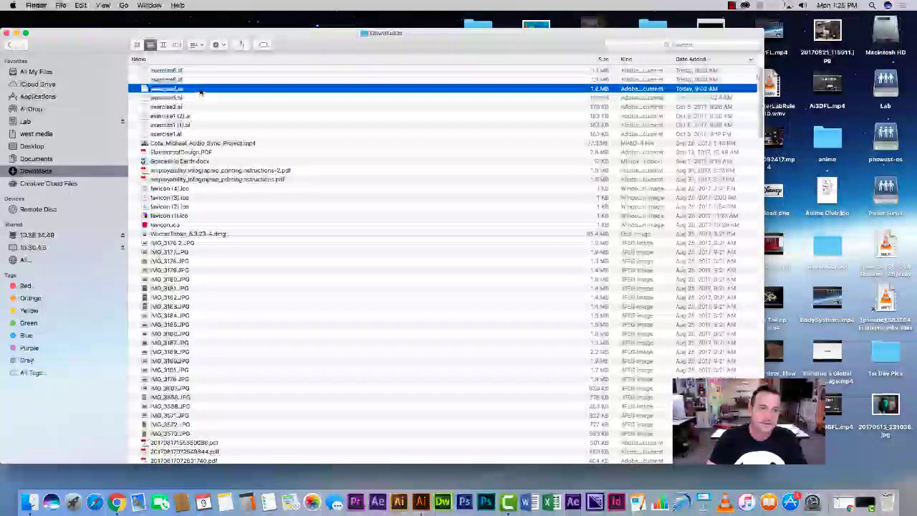
{"action": "left_click", "coordinate": [167, 79]}
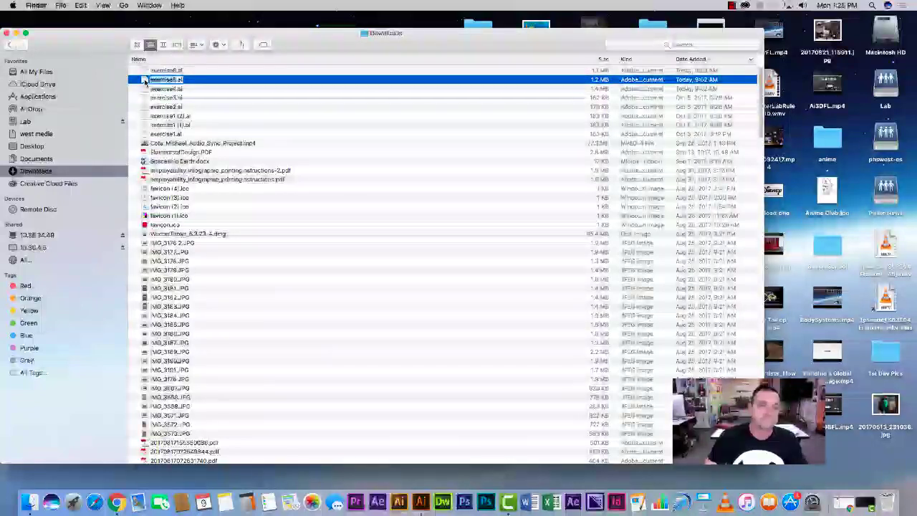
{"action": "double_click", "coordinate": [144, 81]}
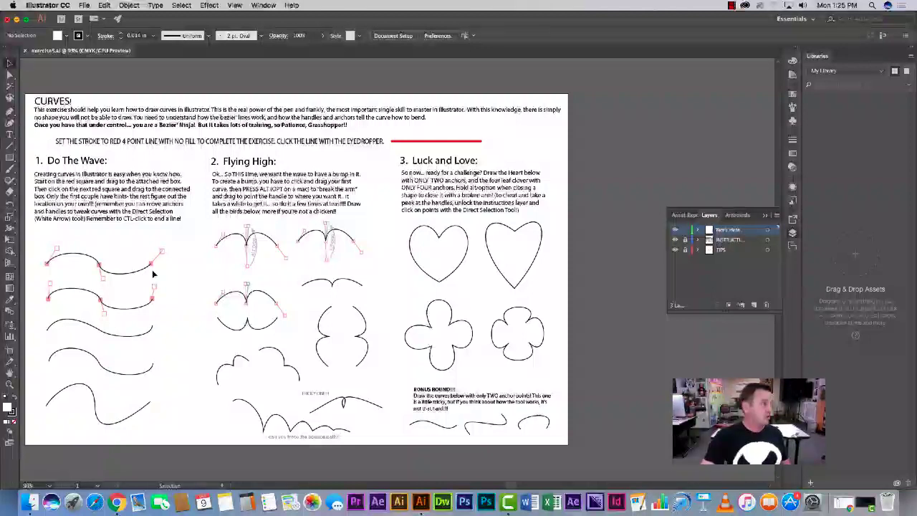
Step: Sample the red no-fill sample line with the Eyedropper and trace the first Do The Wave curve with the Pen tool
{"action": "key", "text": "i"}
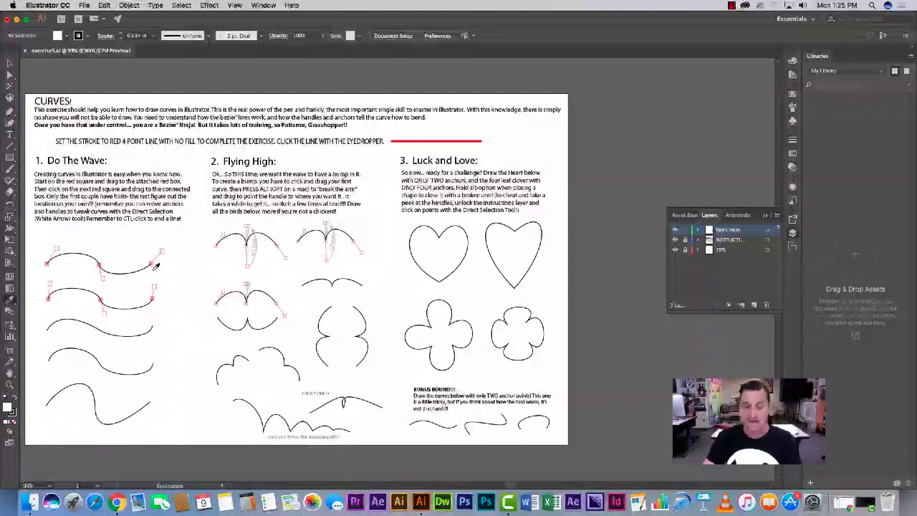
{"action": "left_click", "coordinate": [409, 140]}
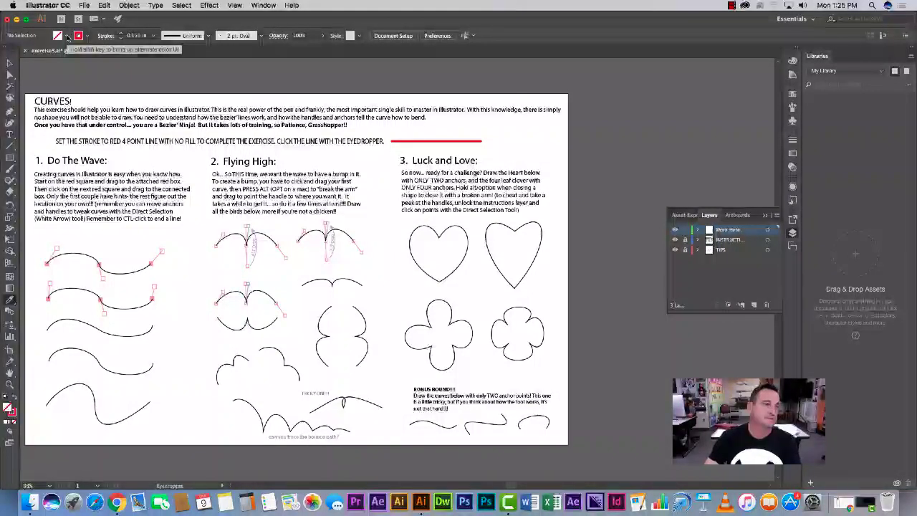
{"action": "key", "text": "p"}
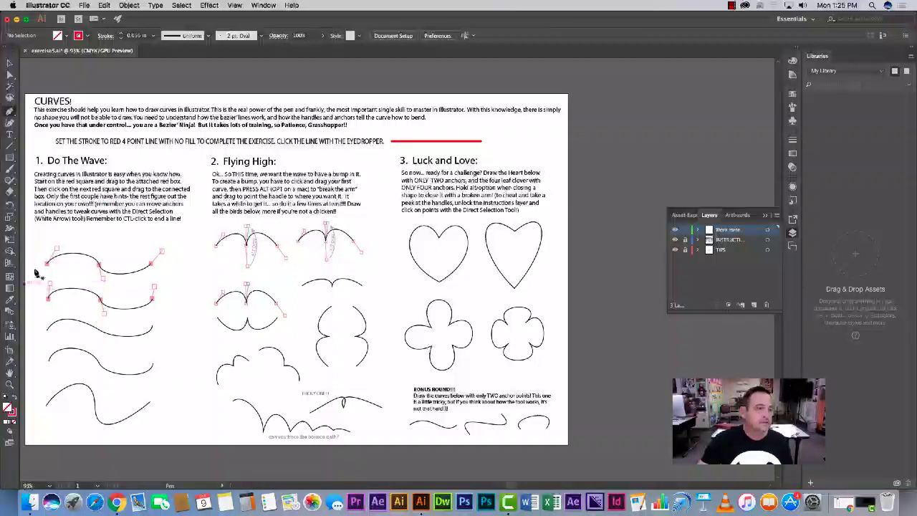
{"action": "left_click_drag", "start_coordinate": [47, 265], "coordinate": [103, 285]}
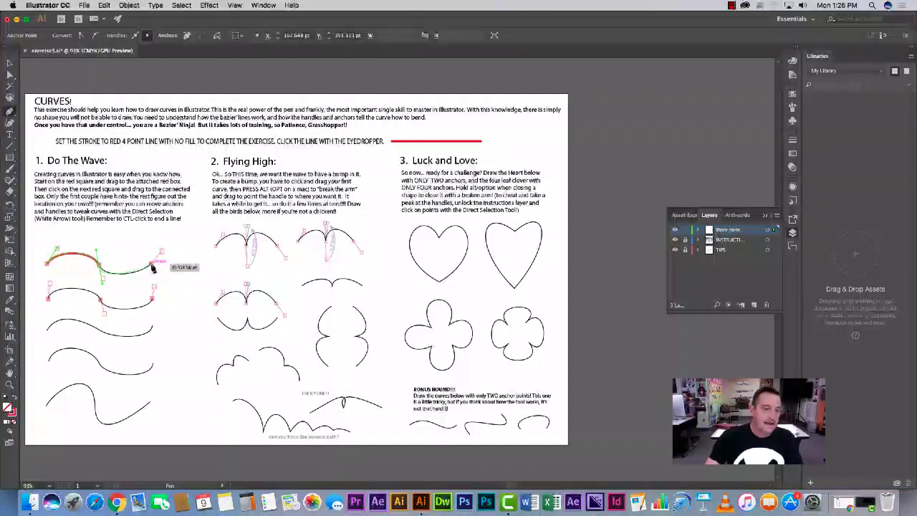
{"action": "left_click_drag", "start_coordinate": [152, 264], "coordinate": [188, 284]}
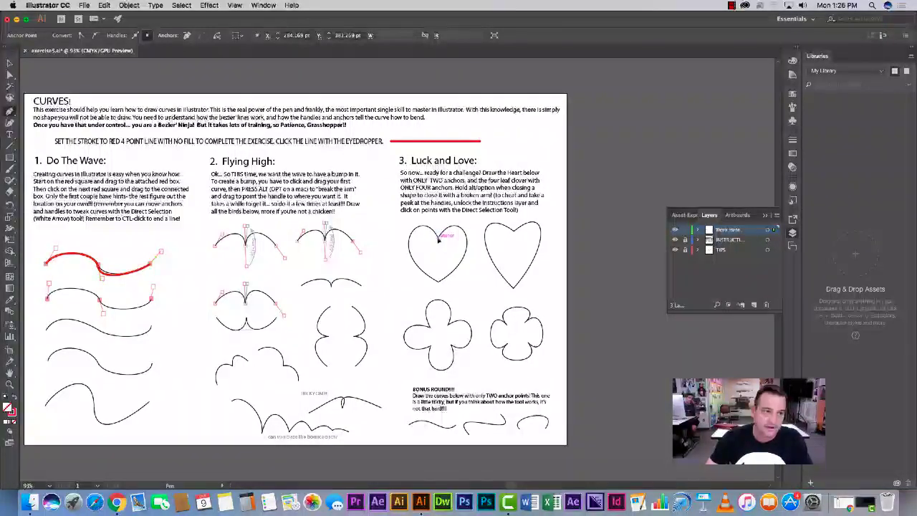
Step: Trace the first heart in Luck and Love as a closed Pen path with only two anchors, at the top notch and bottom tip
{"action": "left_click_drag", "start_coordinate": [439, 240], "coordinate": [450, 216]}
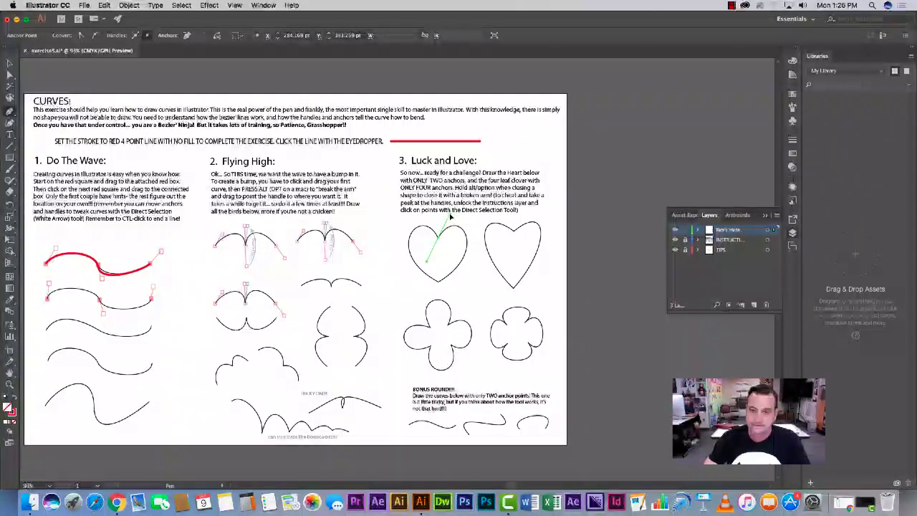
{"action": "left_click_drag", "start_coordinate": [450, 215], "coordinate": [450, 214]}
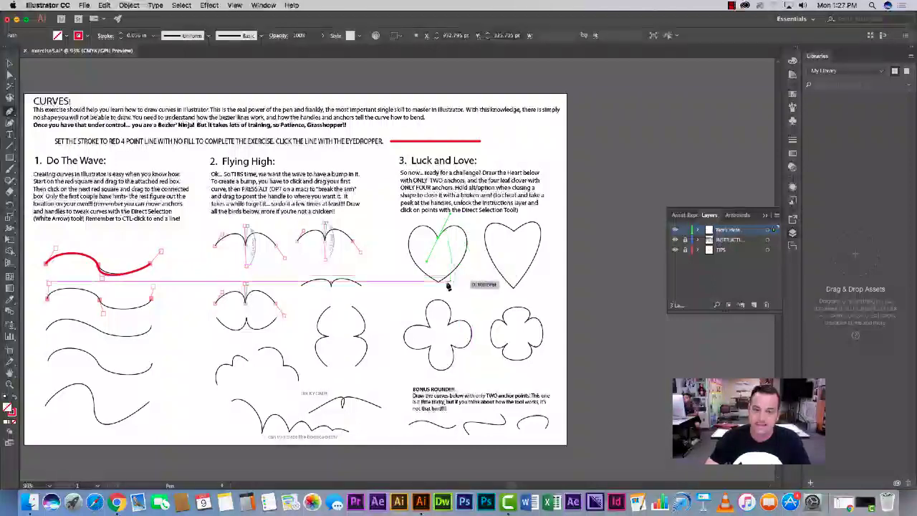
{"action": "left_click_drag", "start_coordinate": [438, 281], "coordinate": [368, 244]}
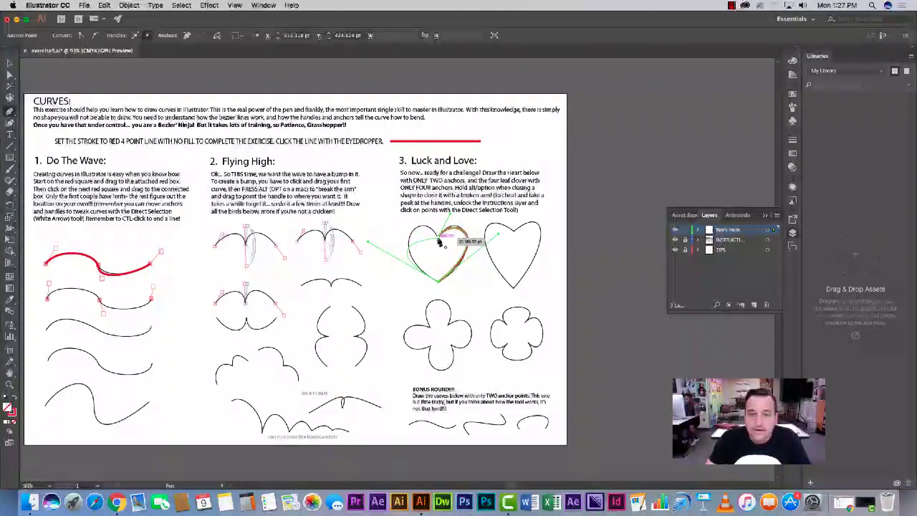
{"action": "left_click_drag", "start_coordinate": [440, 243], "coordinate": [444, 264]}
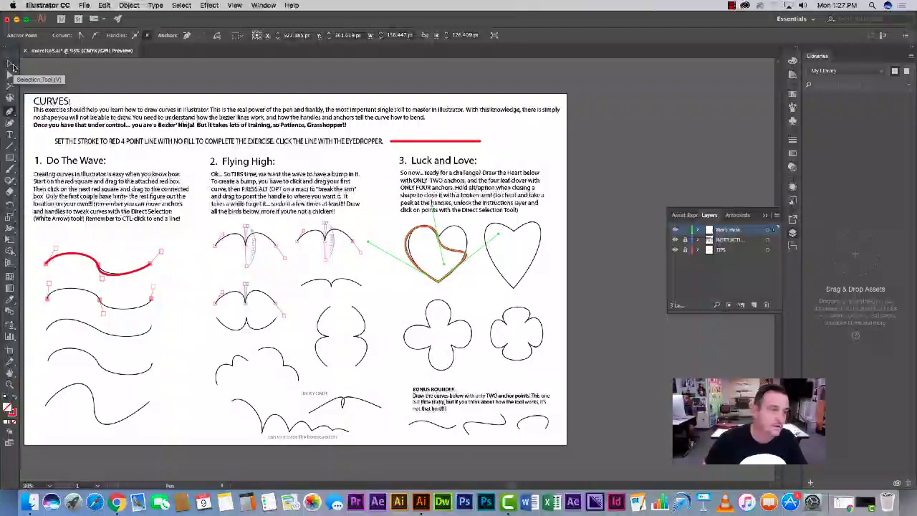
Step: Break the handles at the traced heart's top notch and swing the lower one up to shape the right lobe
{"action": "left_click", "coordinate": [9, 74]}
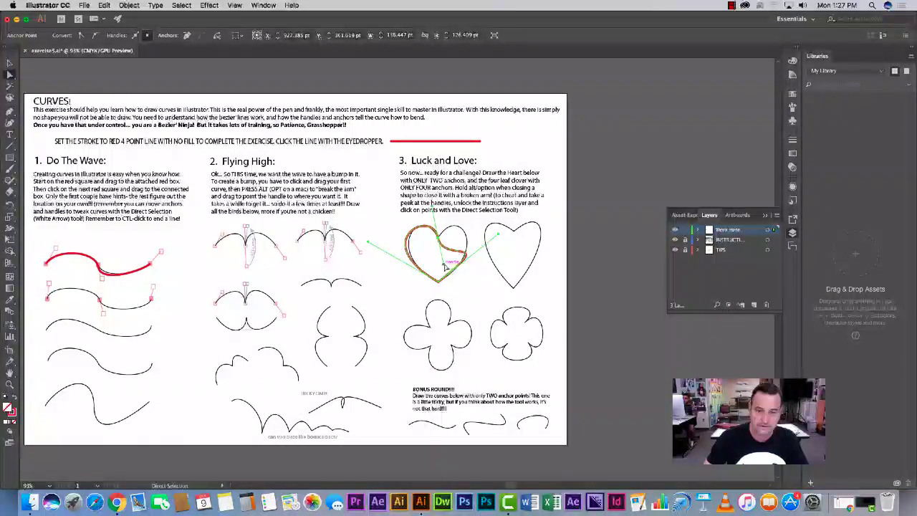
{"action": "mouse_move", "coordinate": [444, 267]}
{"action": "left_mouse_down"}
{"action": "mouse_move", "coordinate": [443, 249]}
{"action": "mouse_move", "coordinate": [443, 259]}
{"action": "left_mouse_up"}
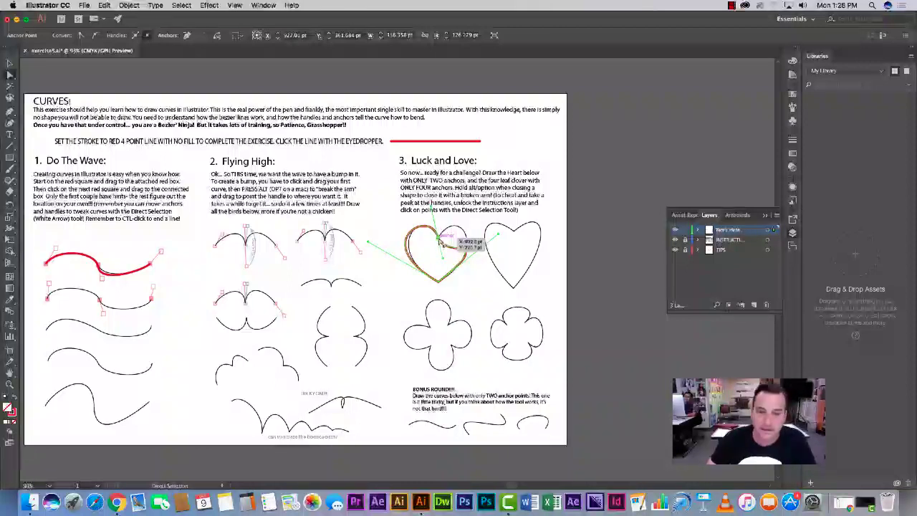
{"action": "left_click_drag", "start_coordinate": [438, 239], "coordinate": [438, 239]}
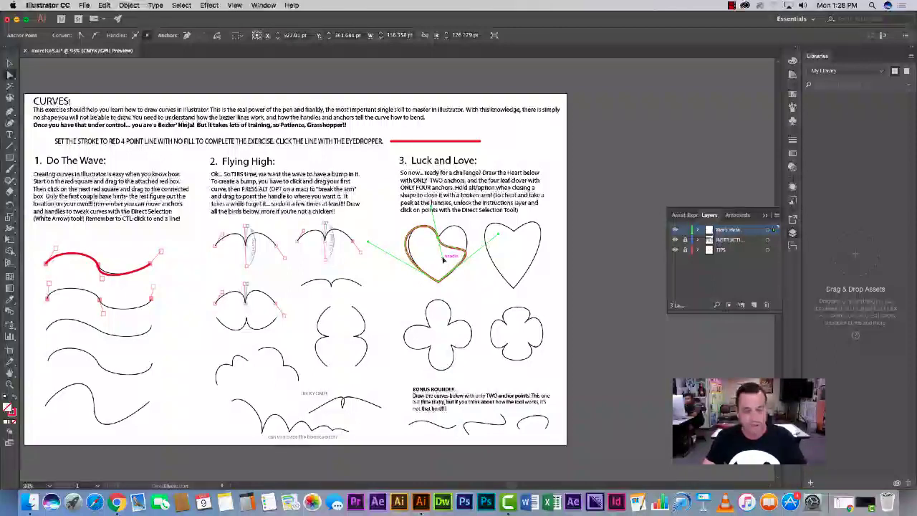
{"action": "left_click_drag", "start_coordinate": [444, 261], "coordinate": [440, 227]}
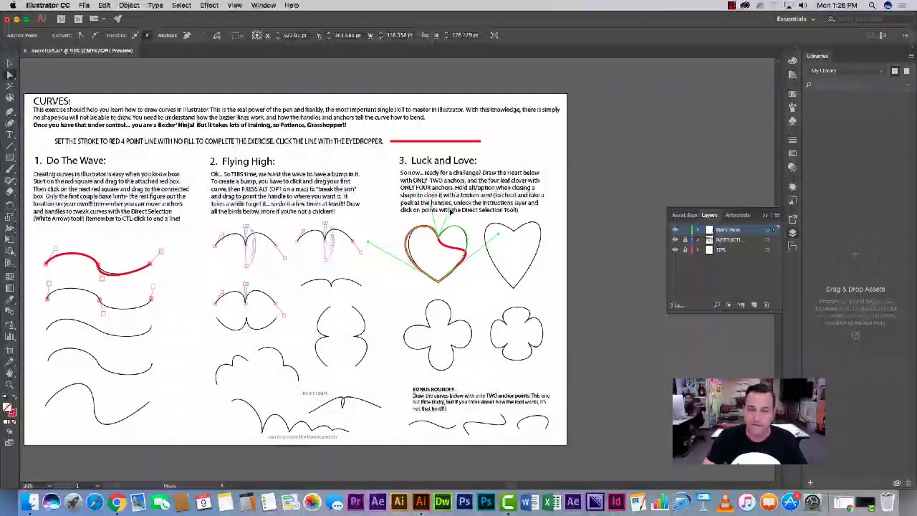
{"action": "left_click_drag", "start_coordinate": [449, 210], "coordinate": [451, 209]}
Step: Adjust both handles of the heart's bottom anchor to fit the outline to the template, and deselect the path
{"action": "scroll", "coordinate": [450, 239], "scroll_direction": "up", "scroll_amount": 1}
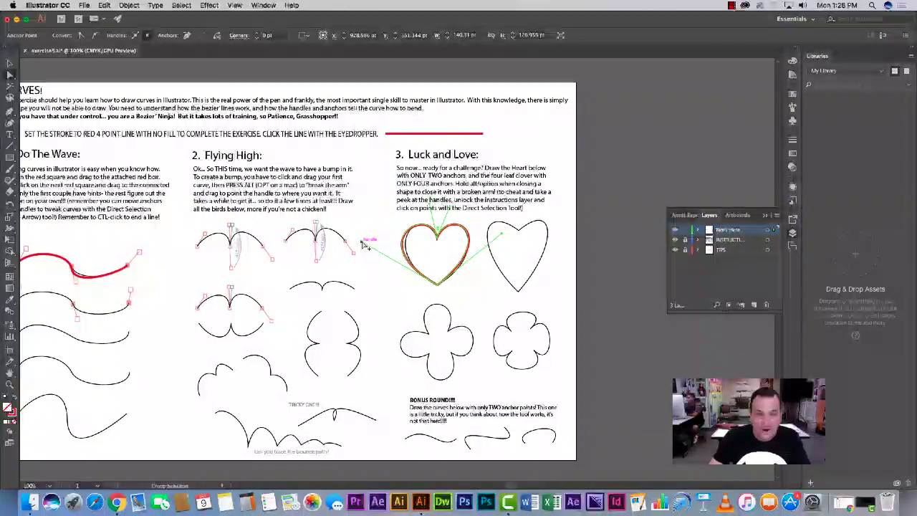
{"action": "left_click_drag", "start_coordinate": [363, 243], "coordinate": [368, 243]}
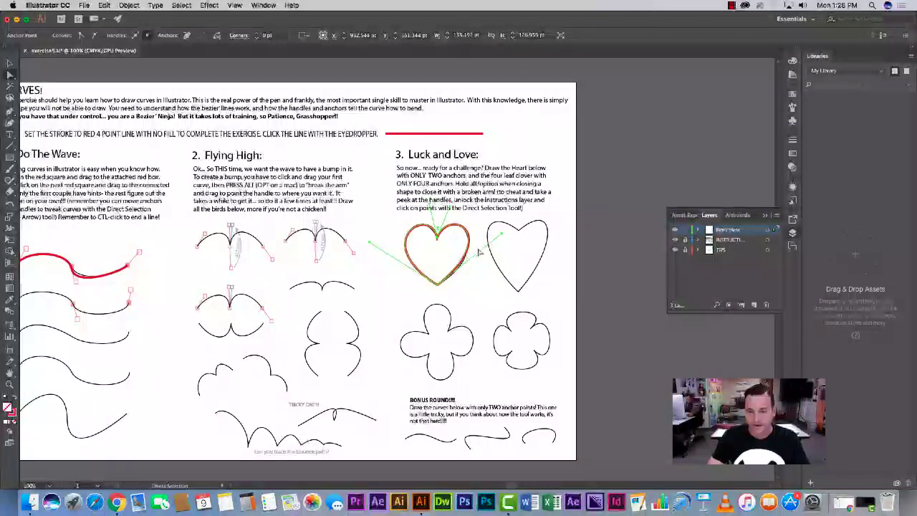
{"action": "left_click_drag", "start_coordinate": [502, 233], "coordinate": [502, 240]}
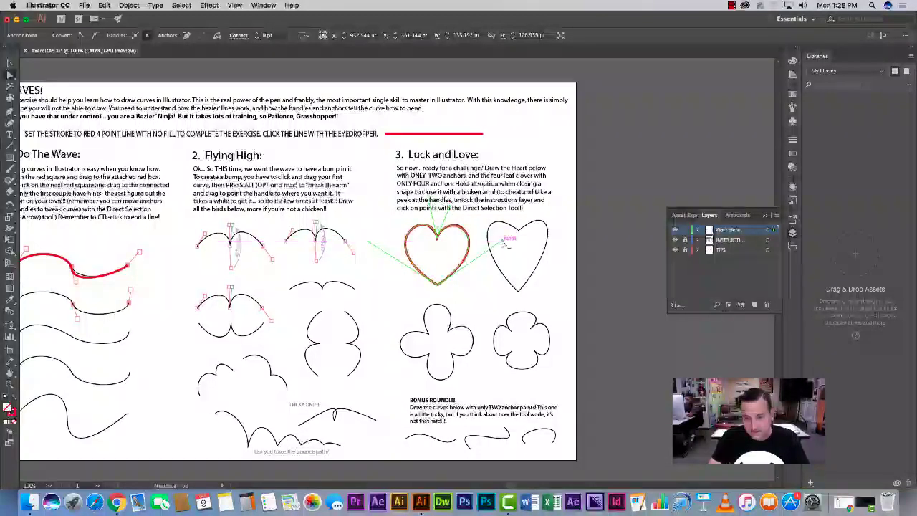
{"action": "left_click", "coordinate": [487, 279]}
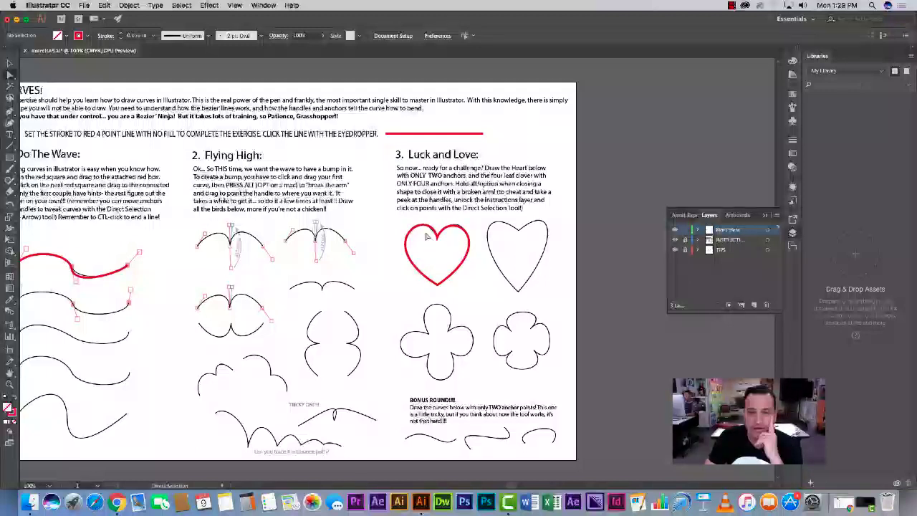
Step: Reselect the heart and fine-tune its right lobe with the top and bottom anchor handles, leaving it deselected
{"action": "left_click", "coordinate": [450, 247]}
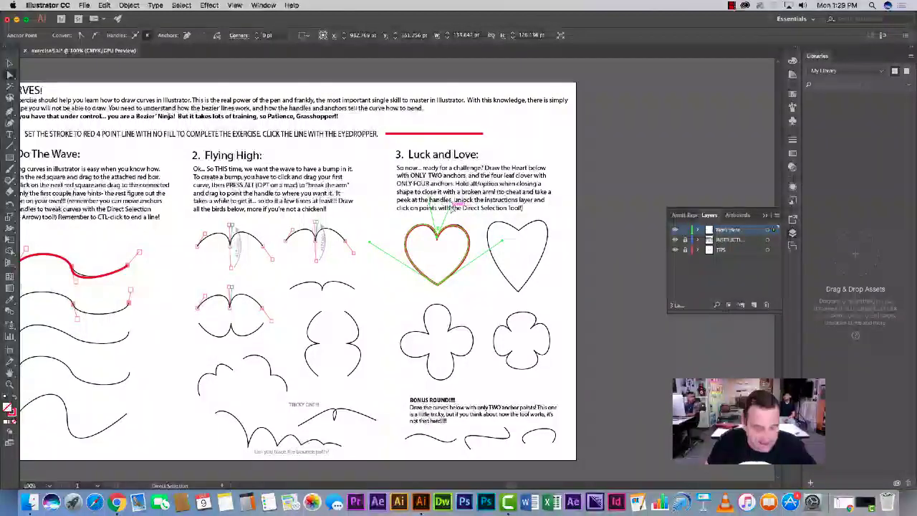
{"action": "left_click_drag", "start_coordinate": [452, 205], "coordinate": [452, 202]}
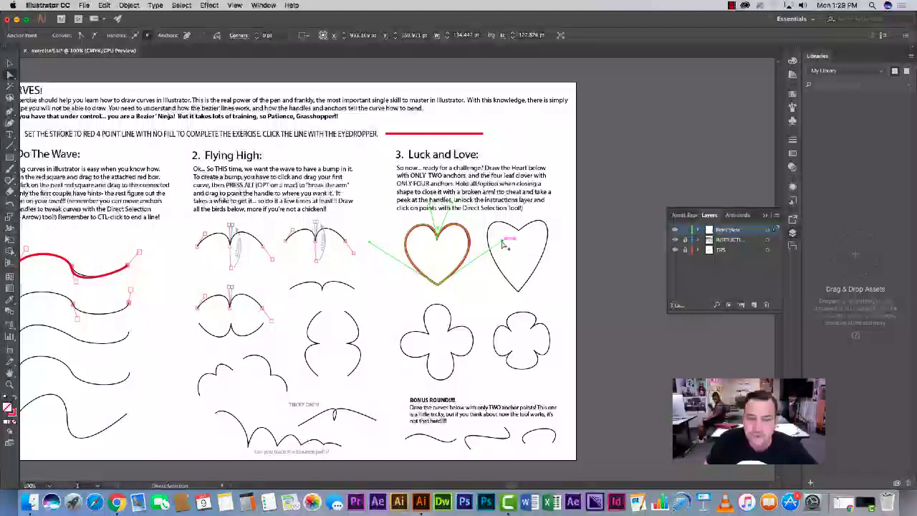
{"action": "left_click_drag", "start_coordinate": [502, 241], "coordinate": [499, 242]}
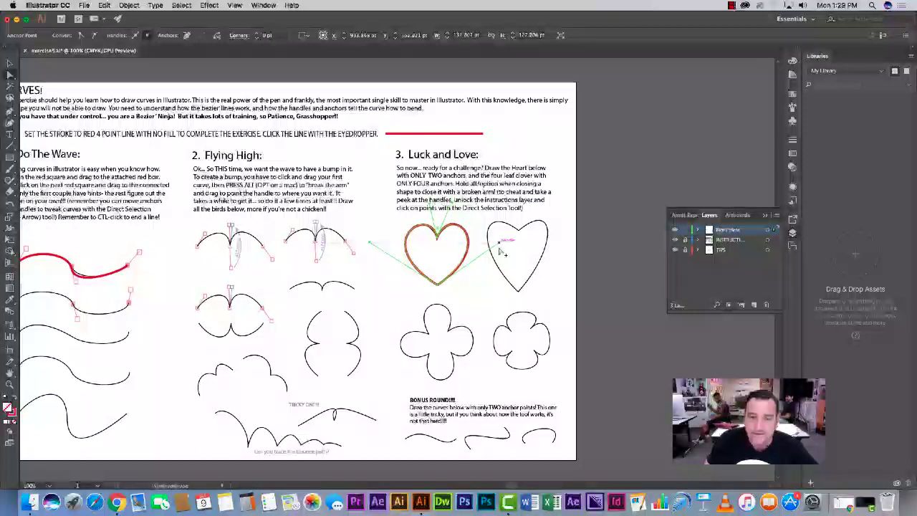
{"action": "left_click", "coordinate": [467, 279]}
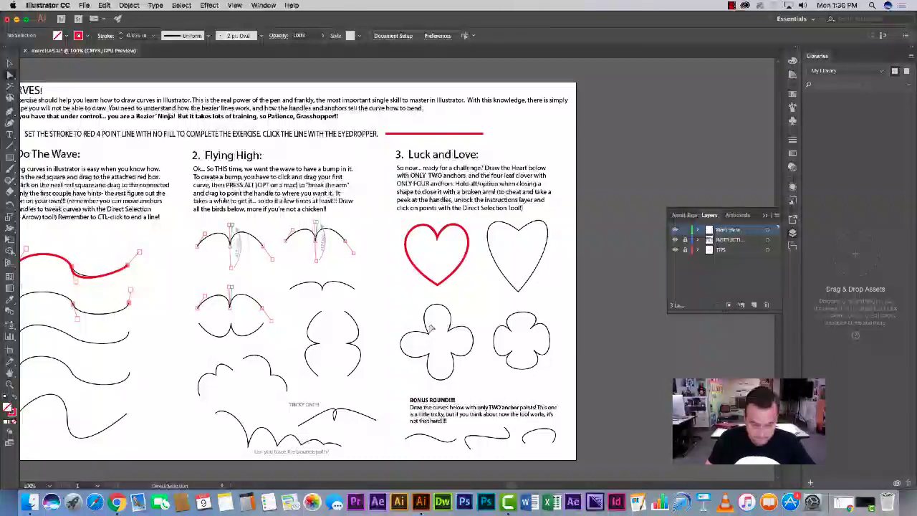
Step: Trace the first four-leaf clover as a closed Pen path with four anchors, breaking the handles at the inner corners
{"action": "key", "text": "p"}
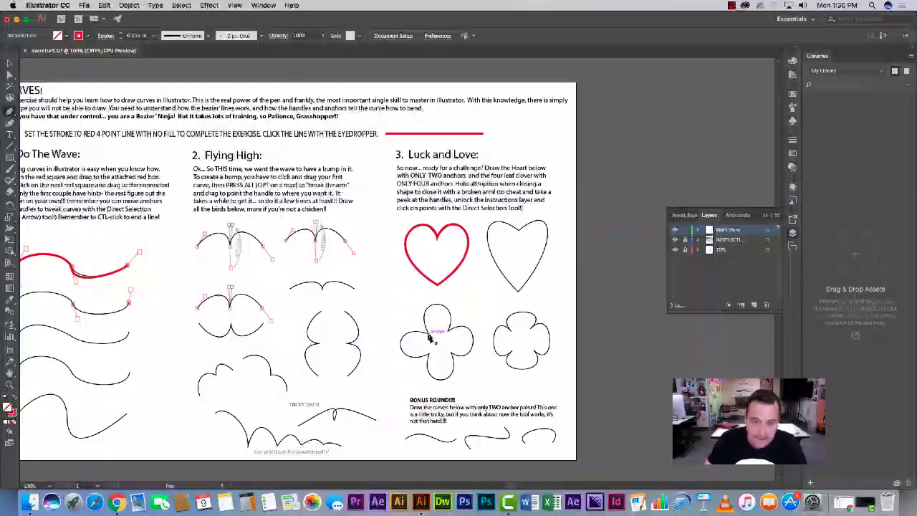
{"action": "left_click_drag", "start_coordinate": [428, 335], "coordinate": [411, 316]}
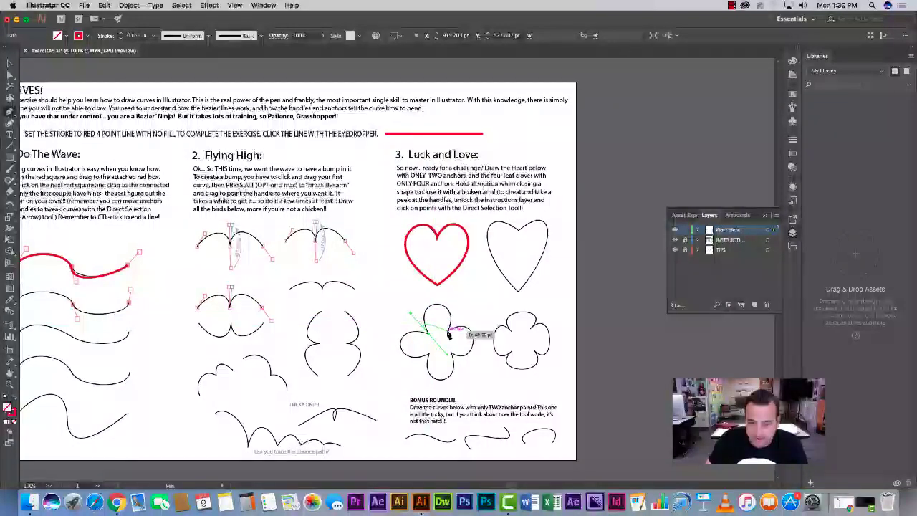
{"action": "left_click_drag", "start_coordinate": [442, 347], "coordinate": [433, 381]}
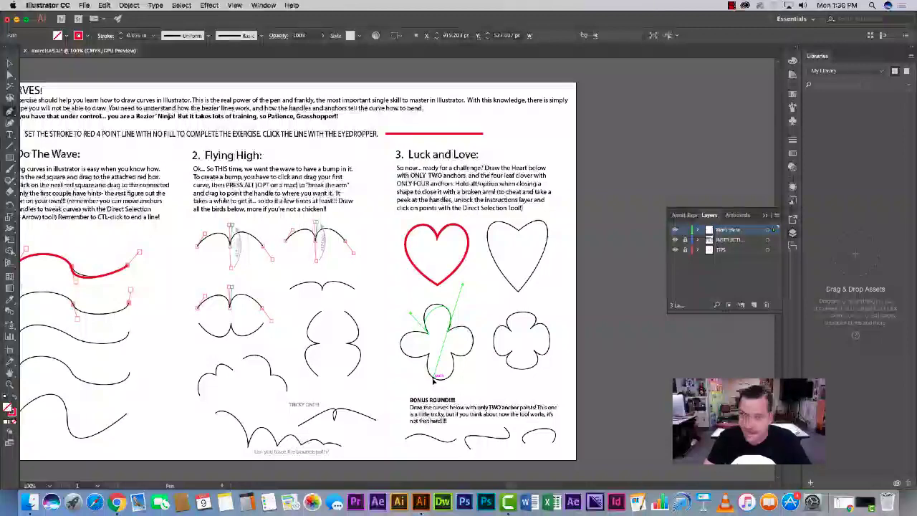
{"action": "left_click_drag", "start_coordinate": [432, 381], "coordinate": [434, 379]}
{"action": "left_click_drag", "start_coordinate": [469, 309], "coordinate": [469, 307]}
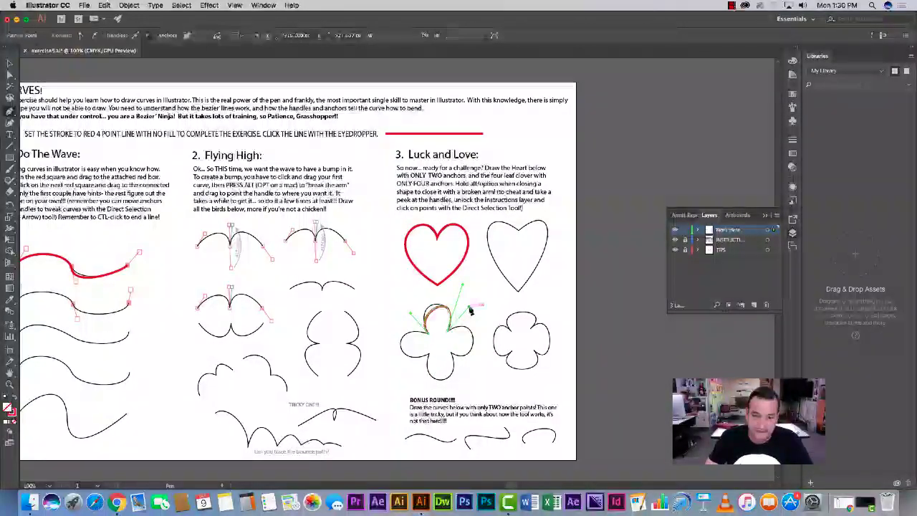
{"action": "mouse_move", "coordinate": [450, 351]}
{"action": "left_mouse_down"}
{"action": "mouse_move", "coordinate": [425, 343]}
{"action": "mouse_move", "coordinate": [427, 361]}
{"action": "mouse_move", "coordinate": [477, 375]}
{"action": "left_mouse_up"}
{"action": "left_click_drag", "start_coordinate": [432, 354], "coordinate": [401, 374]}
{"action": "left_click_drag", "start_coordinate": [429, 334], "coordinate": [455, 354]}
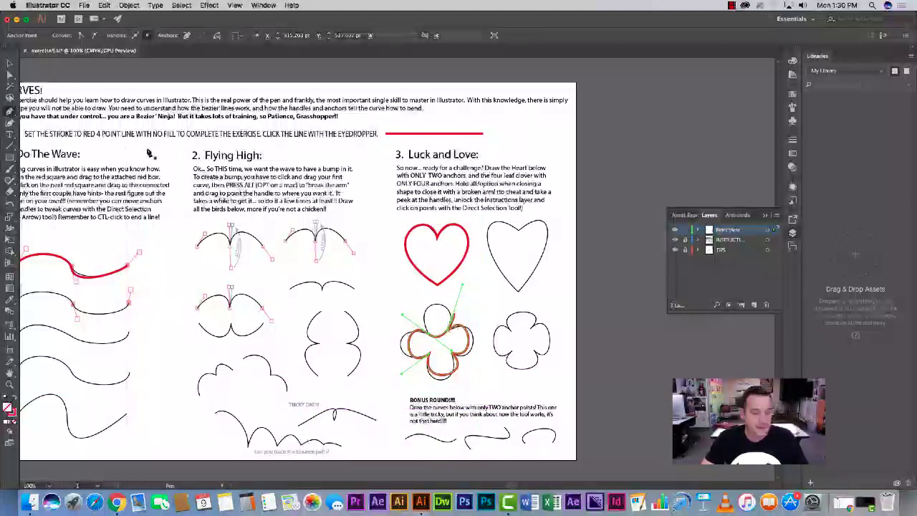
Step: Fit the first clover's top leaf to the template by adjusting the curve handles at its two inner corners with Direct Selection
{"action": "key", "text": "a"}
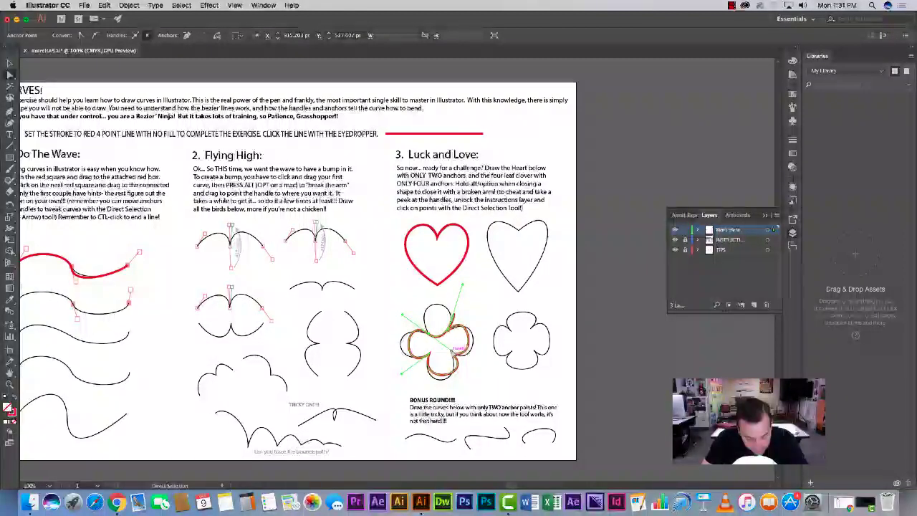
{"action": "left_click_drag", "start_coordinate": [454, 348], "coordinate": [411, 306]}
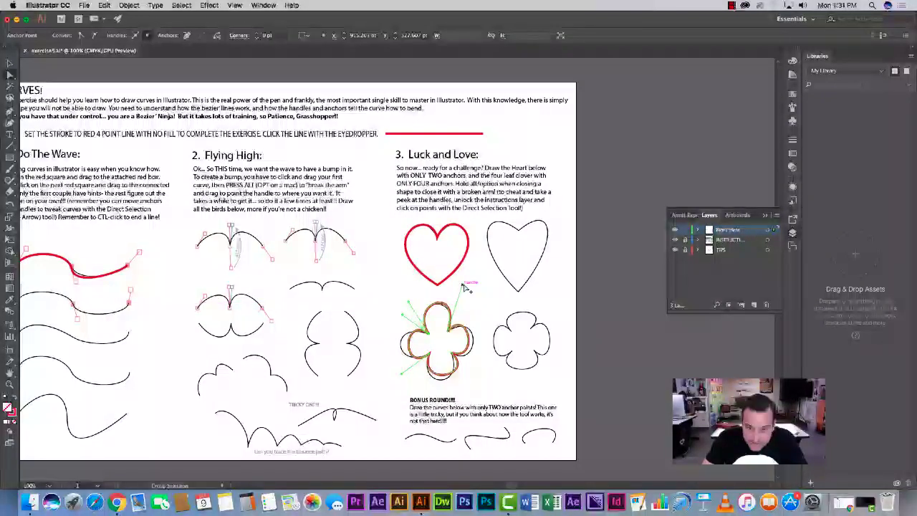
{"action": "left_click_drag", "start_coordinate": [463, 289], "coordinate": [462, 289]}
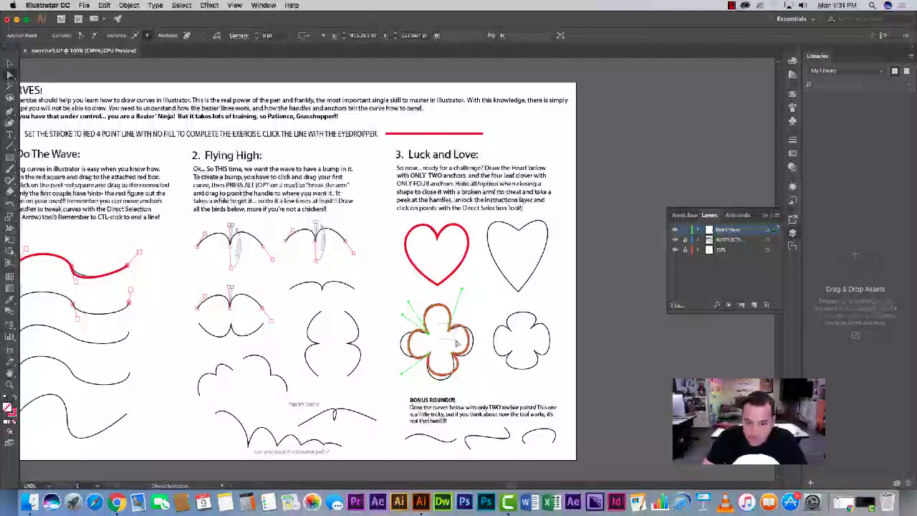
Step: Reshape the clover's right leaf to match the template by adjusting the handles of its upper and lower inner-corner anchors
{"action": "left_click", "coordinate": [449, 331]}
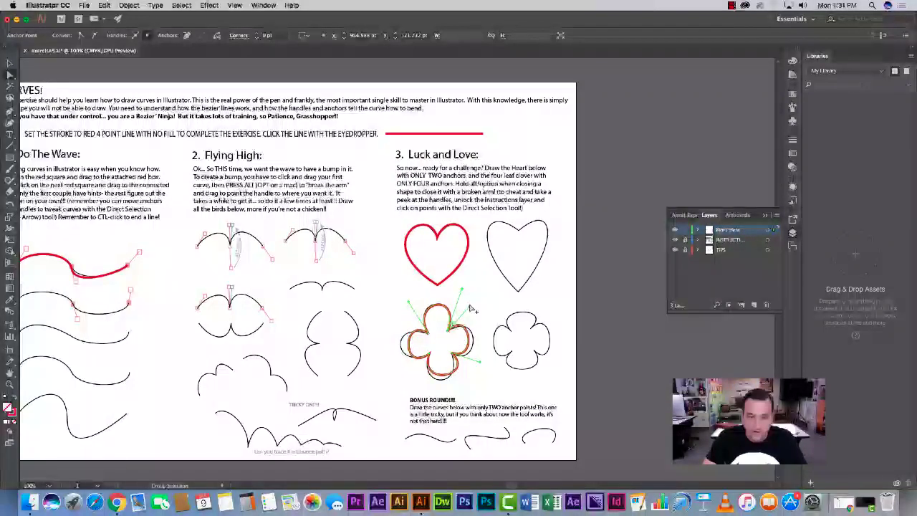
{"action": "left_click_drag", "start_coordinate": [470, 307], "coordinate": [482, 309]}
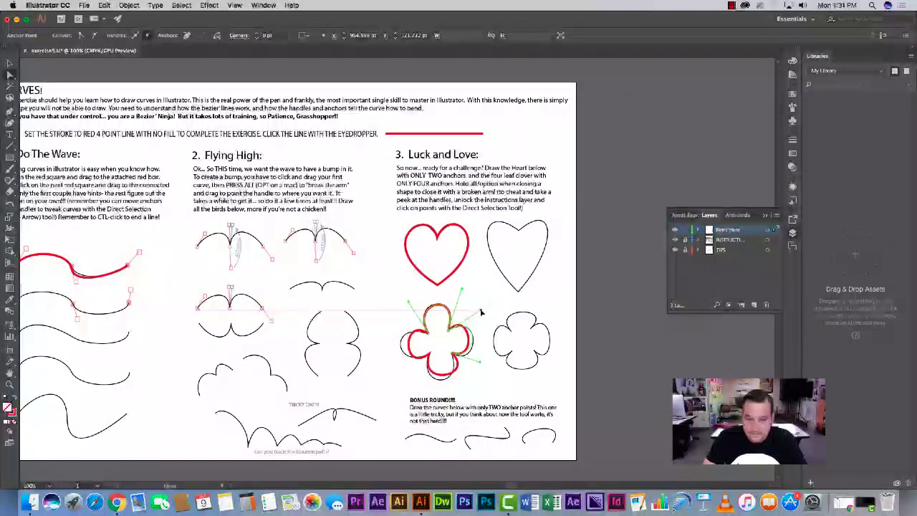
{"action": "left_click_drag", "start_coordinate": [480, 365], "coordinate": [465, 385]}
Step: Fit the clover's bottom leaf to the template by adjusting the handles of the two lower inner-corner anchors
{"action": "left_click", "coordinate": [452, 354]}
{"action": "left_click", "coordinate": [456, 391]}
{"action": "left_click", "coordinate": [429, 371]}
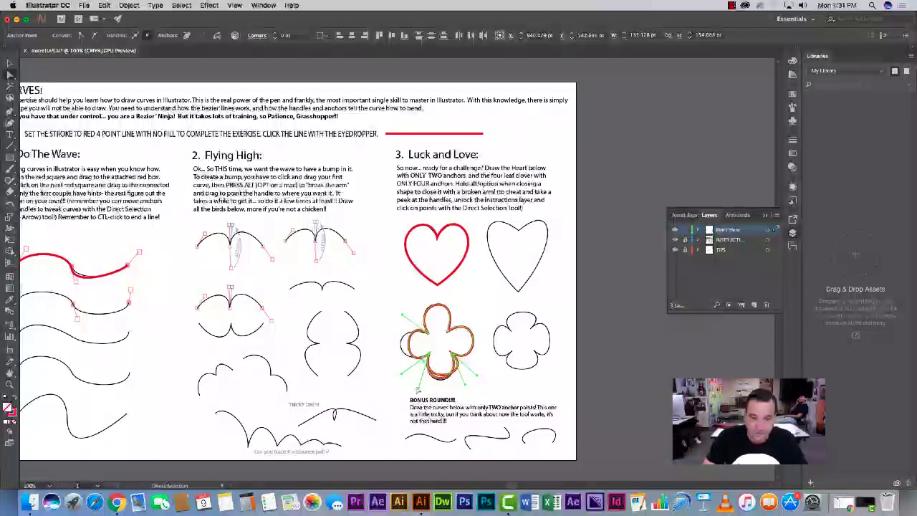
{"action": "left_click_drag", "start_coordinate": [420, 389], "coordinate": [419, 394]}
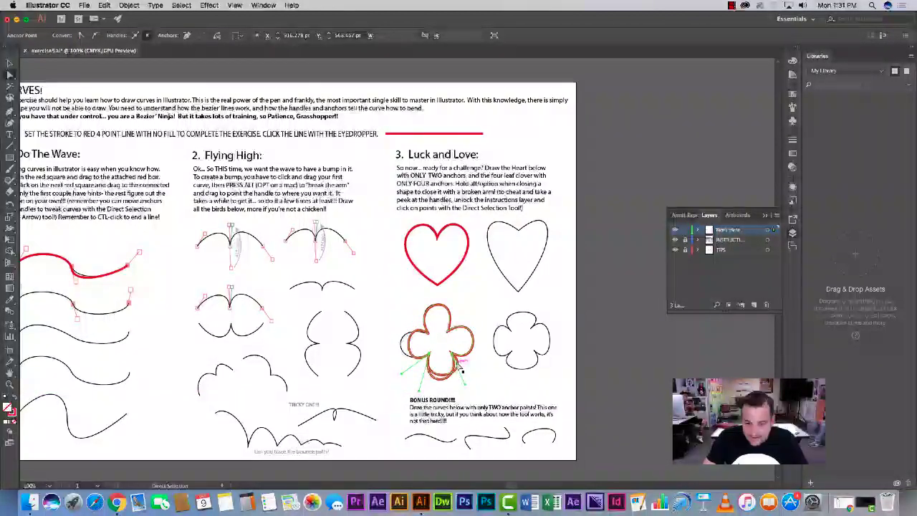
{"action": "left_click", "coordinate": [487, 377]}
{"action": "left_click", "coordinate": [445, 379]}
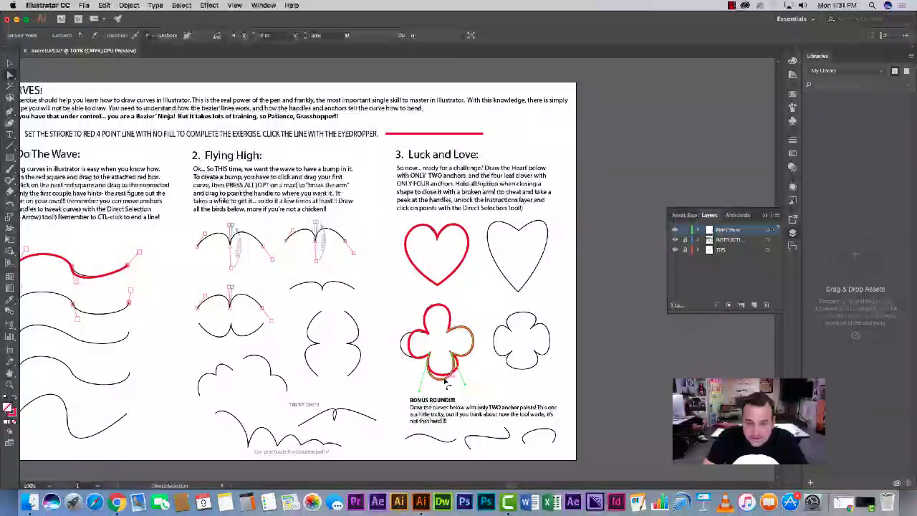
{"action": "left_click", "coordinate": [445, 384]}
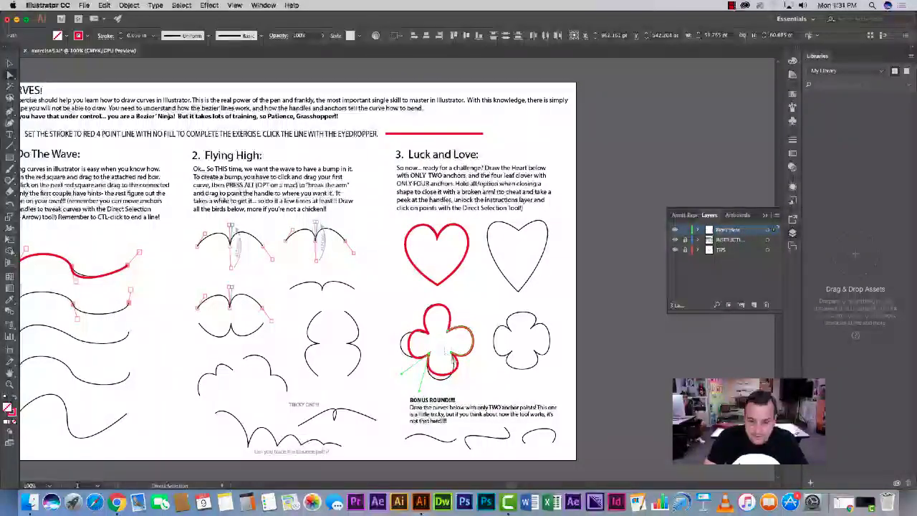
{"action": "left_click", "coordinate": [461, 366]}
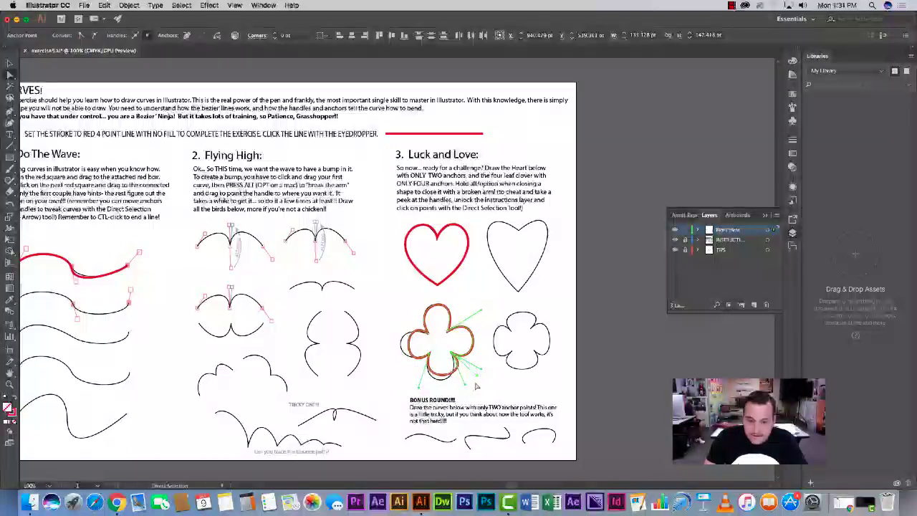
{"action": "left_click_drag", "start_coordinate": [478, 378], "coordinate": [472, 387]}
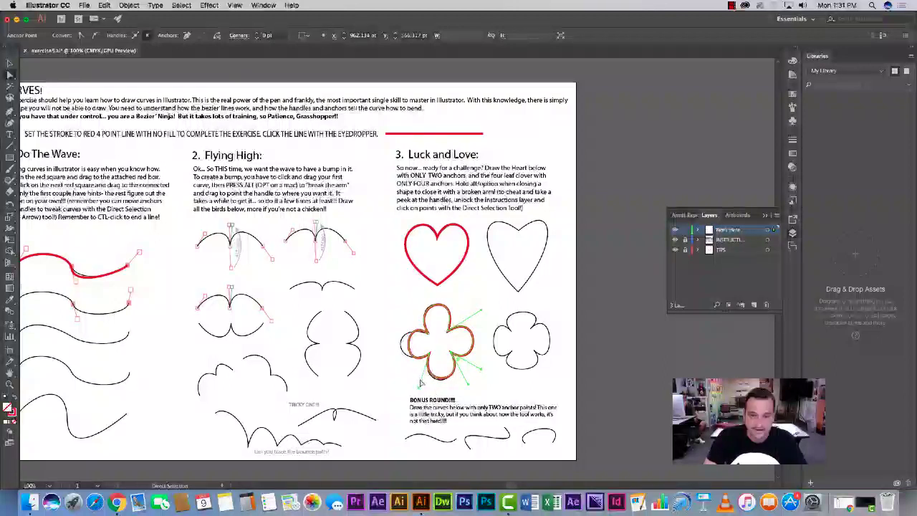
Step: Extend the clover's left leaf out to the template with its lower and upper inner-corner handles, and deselect the path
{"action": "mouse_move", "coordinate": [430, 357]}
{"action": "left_mouse_down"}
{"action": "mouse_move", "coordinate": [439, 376]}
{"action": "mouse_move", "coordinate": [387, 374]}
{"action": "left_mouse_up"}
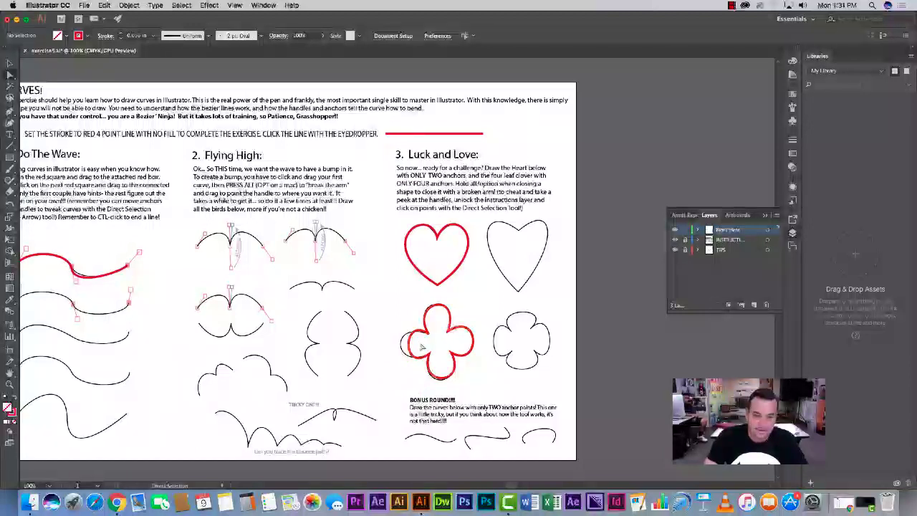
{"action": "left_click", "coordinate": [423, 379]}
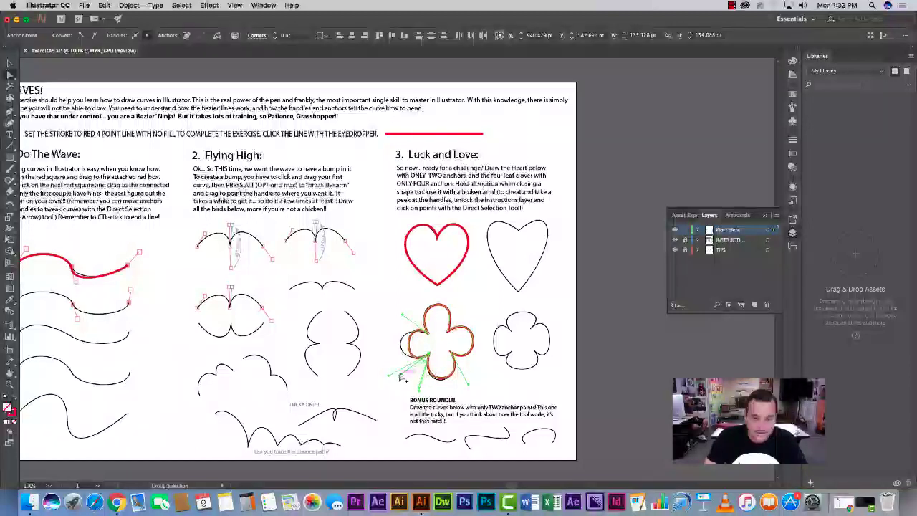
{"action": "mouse_move", "coordinate": [388, 375]}
{"action": "left_mouse_down"}
{"action": "mouse_move", "coordinate": [378, 375]}
{"action": "mouse_move", "coordinate": [403, 376]}
{"action": "mouse_move", "coordinate": [389, 374]}
{"action": "mouse_move", "coordinate": [390, 383]}
{"action": "mouse_move", "coordinate": [419, 390]}
{"action": "mouse_move", "coordinate": [380, 367]}
{"action": "left_mouse_up"}
{"action": "left_click", "coordinate": [438, 374]}
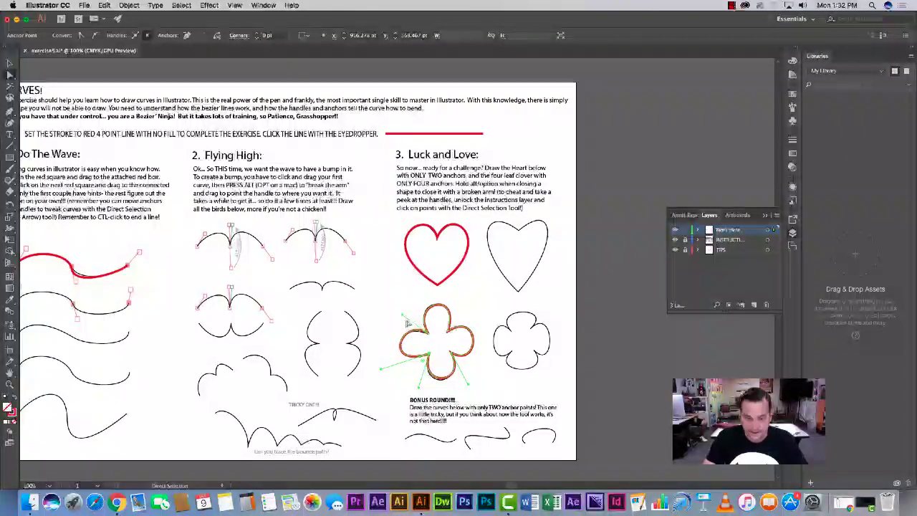
{"action": "left_click", "coordinate": [422, 341]}
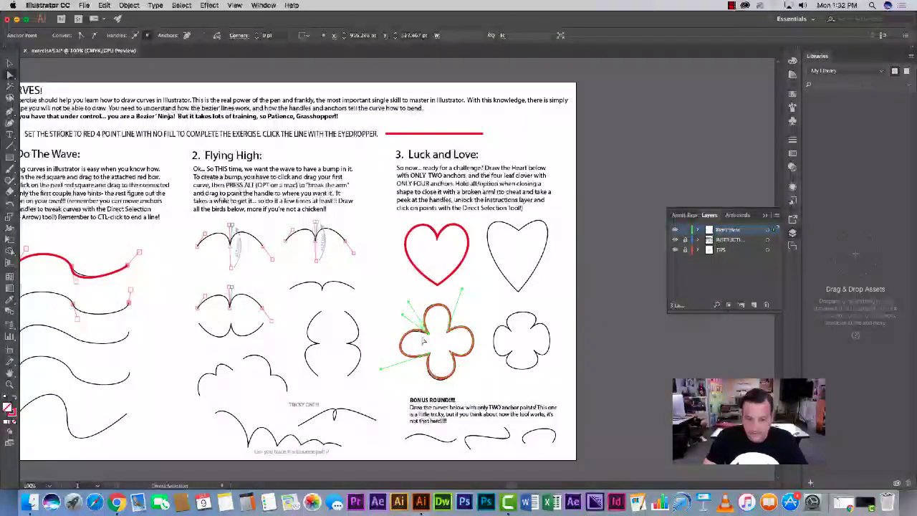
{"action": "left_click_drag", "start_coordinate": [402, 317], "coordinate": [402, 318]}
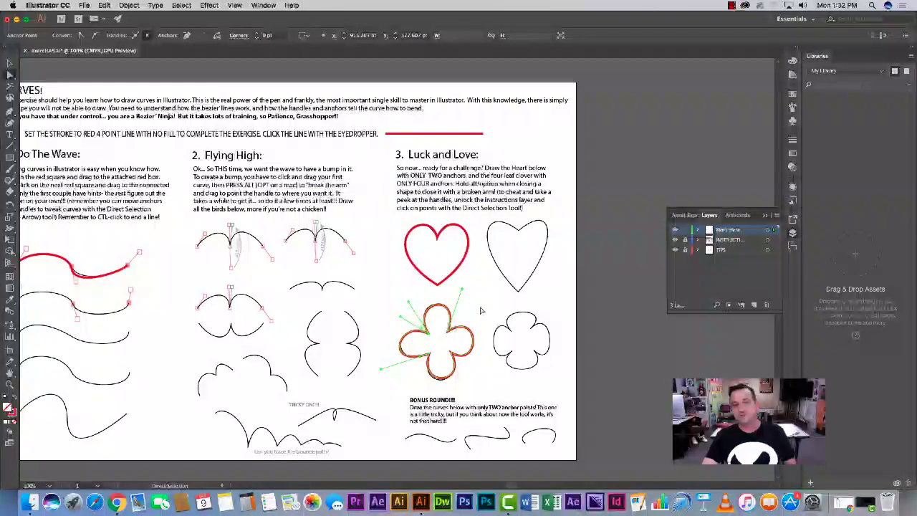
{"action": "left_click", "coordinate": [482, 309]}
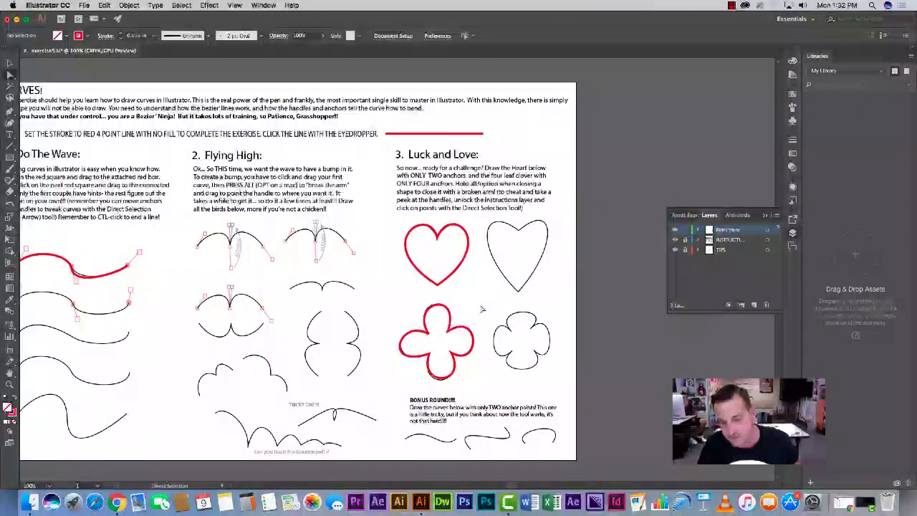